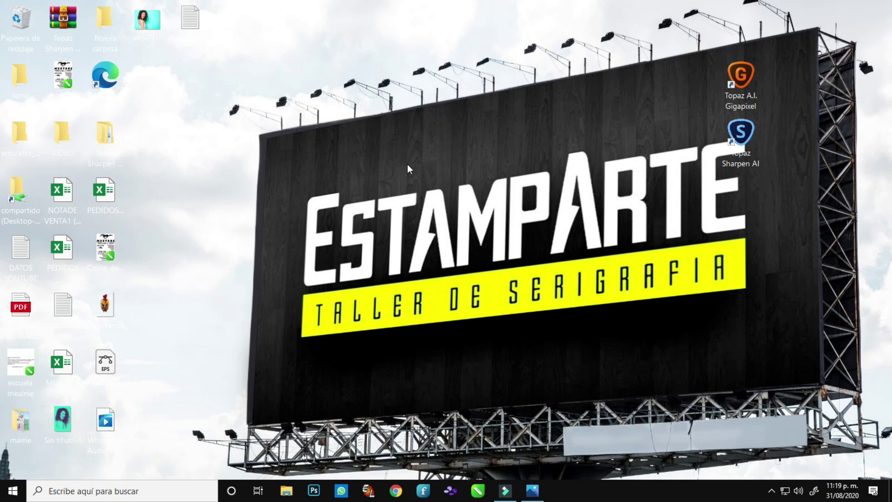
Bring back the finished Sin título-1.jpg engraving portrait and zoom far into its lines
click(532, 491)
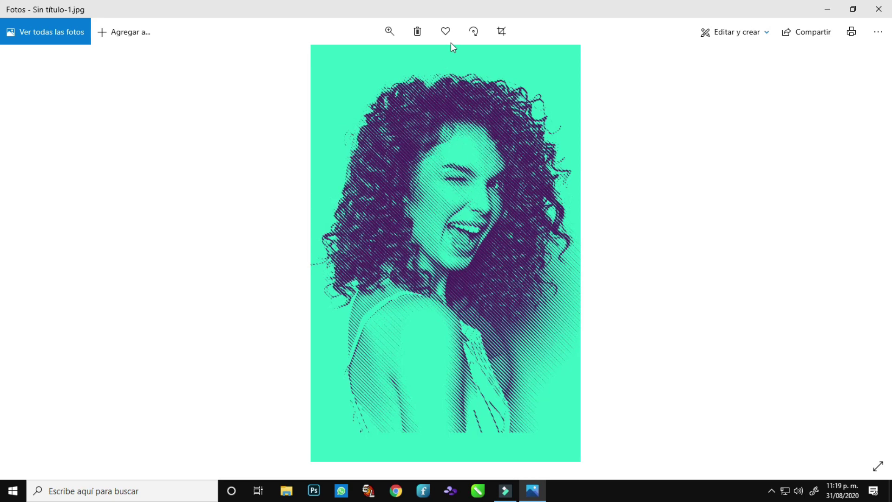
click(390, 31)
mouse_move(342, 64)
mouse_down()
mouse_move(361, 63)
mouse_move(340, 60)
mouse_up()
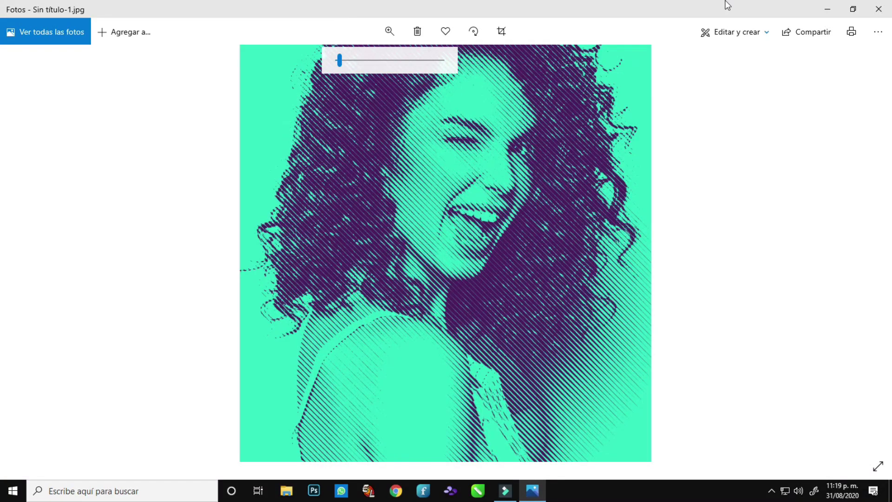
Dismiss the zoom slider and pan down across the engraved hair detail
click(632, 15)
click(675, 216)
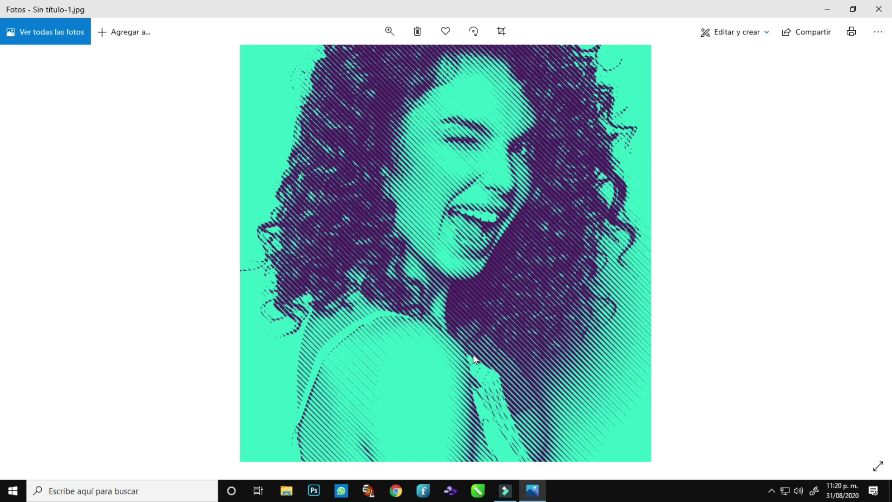
drag(433, 177, 434, 263)
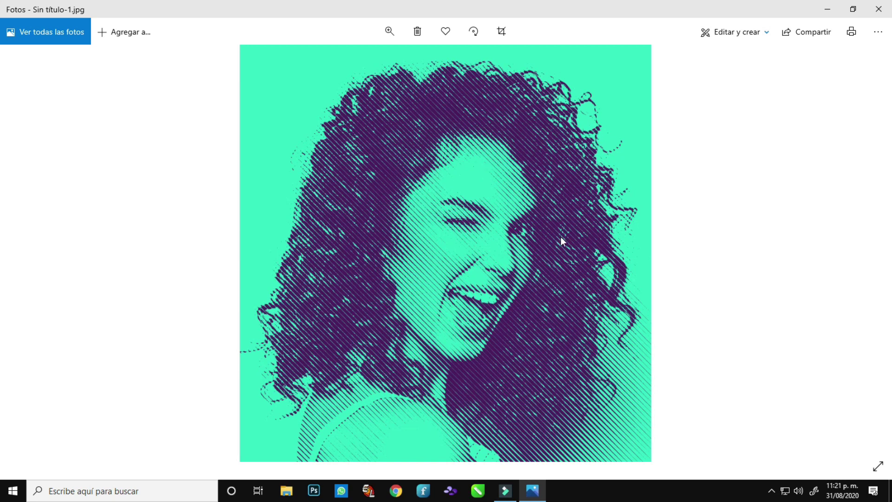
Close Windows Photos, launch Photoshop and close the floating Layers panel
click(878, 11)
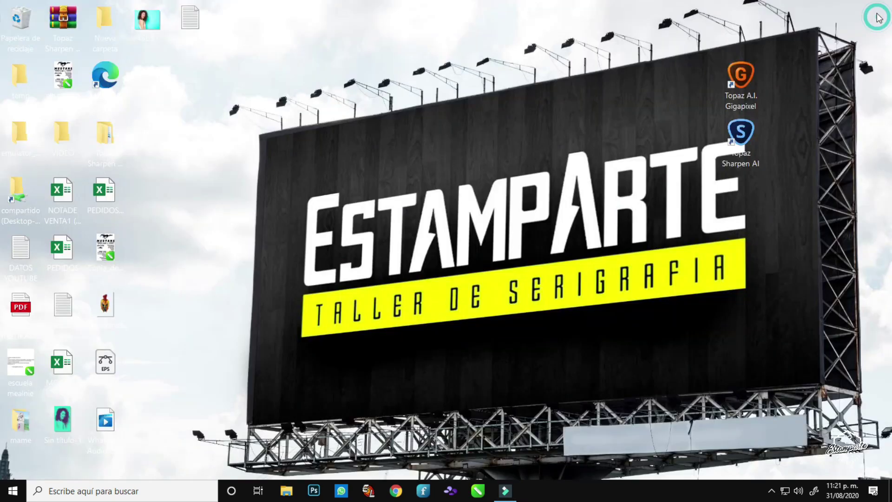
click(313, 490)
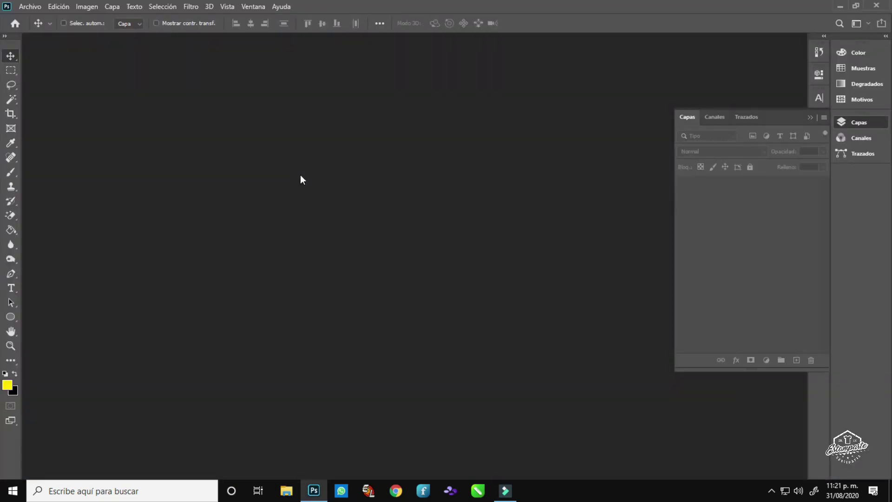
click(810, 117)
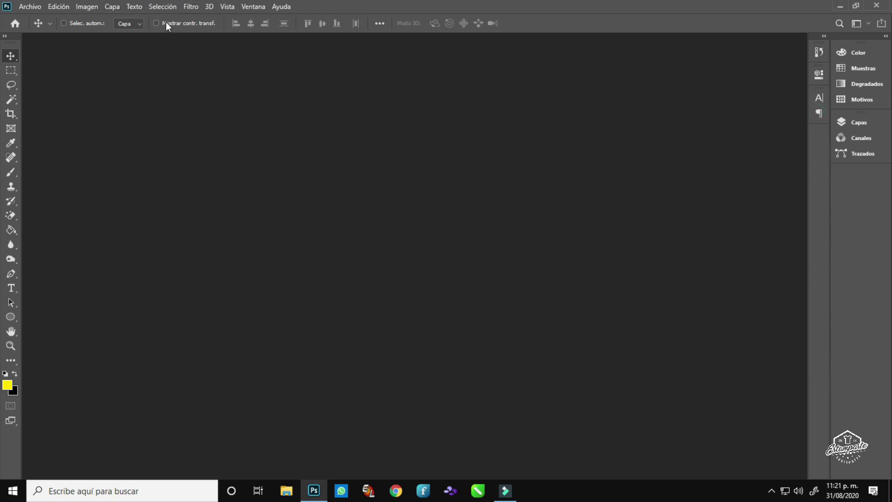
Create a new document from the 11x17 pulg. @ 300 ppp preset
click(35, 8)
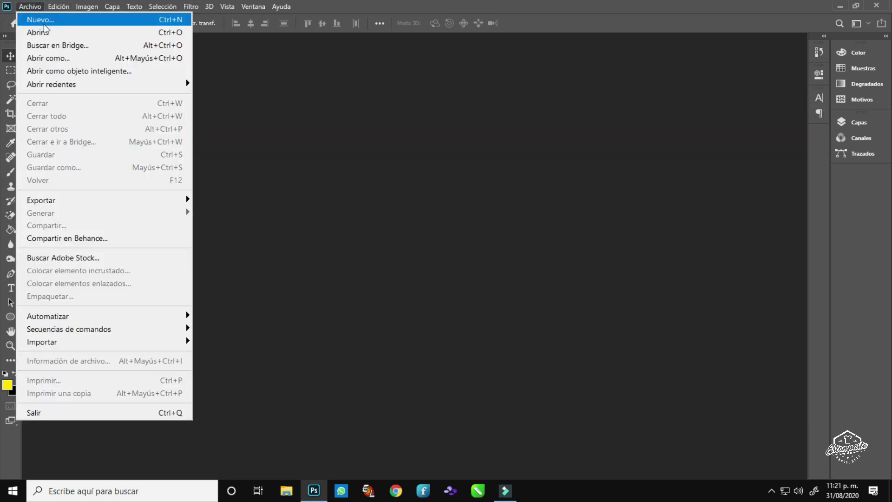
click(41, 20)
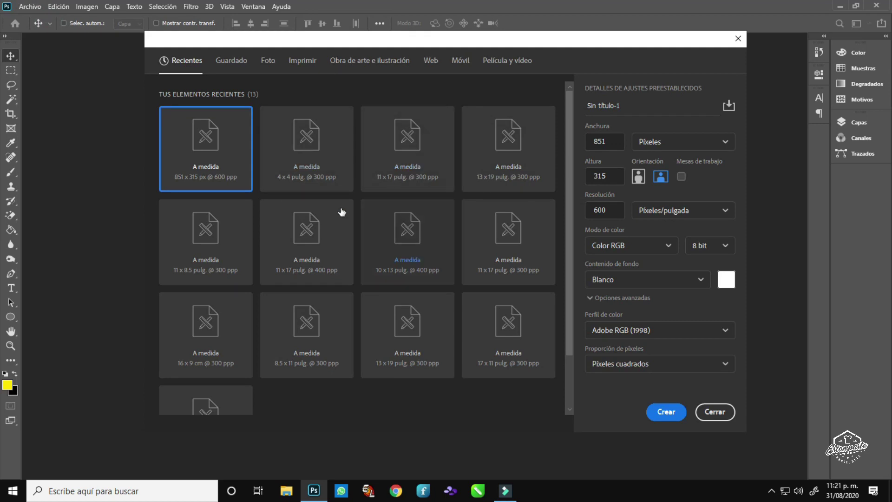
click(424, 182)
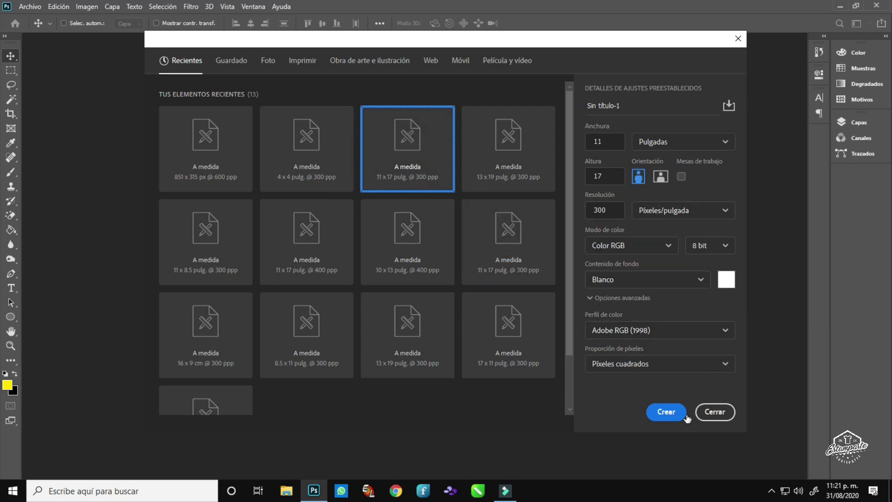
click(669, 412)
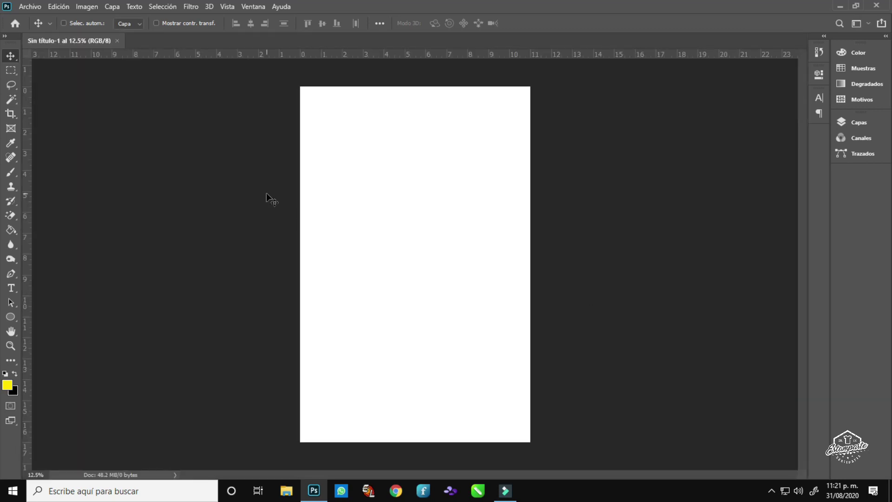
Drag photo 15691 from the Escritorio folder into the new document
click(286, 490)
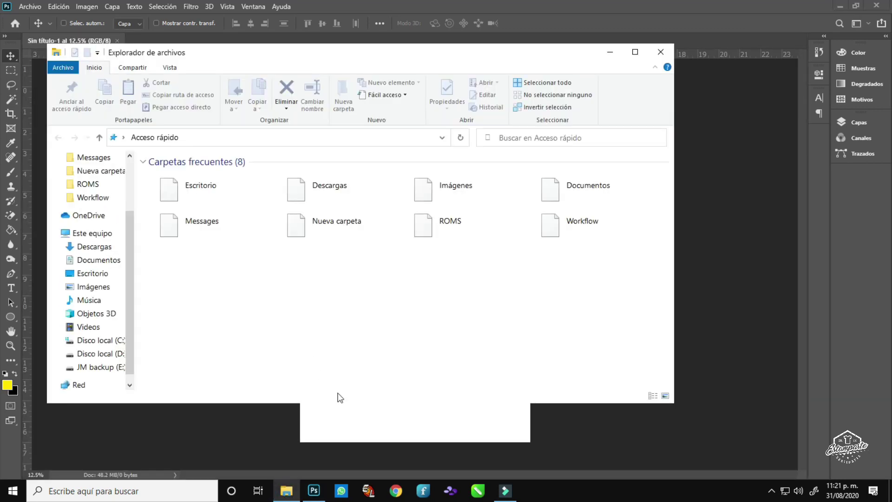
click(93, 179)
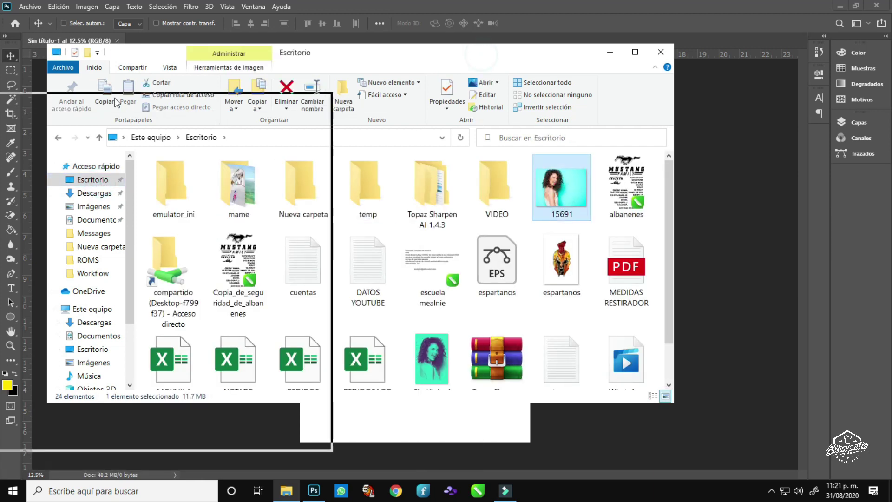
drag(483, 59, 98, 99)
mouse_move(162, 228)
mouse_down()
mouse_move(378, 237)
mouse_move(401, 261)
mouse_up()
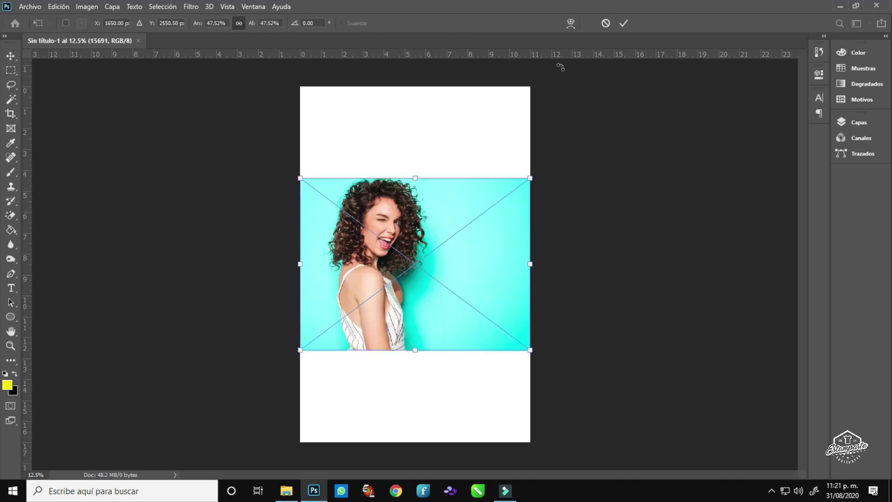
Scale and centre the placed photo to cover the 11 x 17 page
mouse_move(530, 178)
mouse_down()
mouse_move(581, 95)
mouse_move(669, 72)
mouse_up()
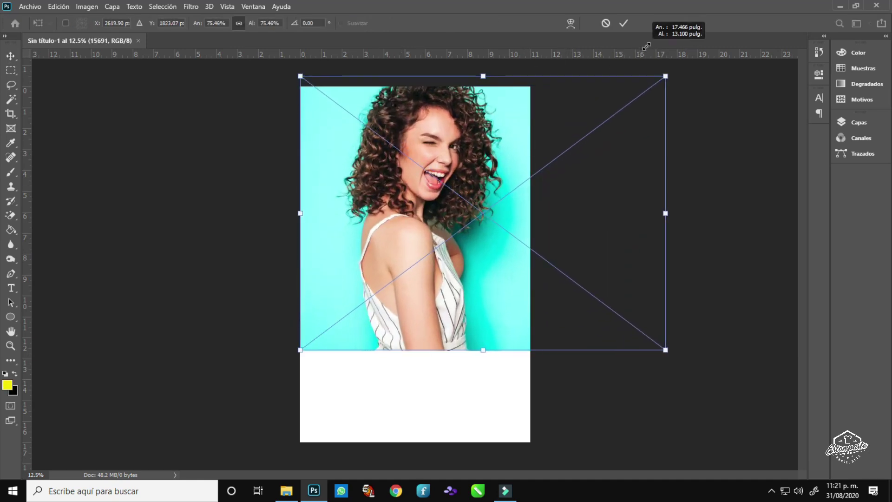
drag(306, 356, 236, 441)
drag(434, 357, 474, 378)
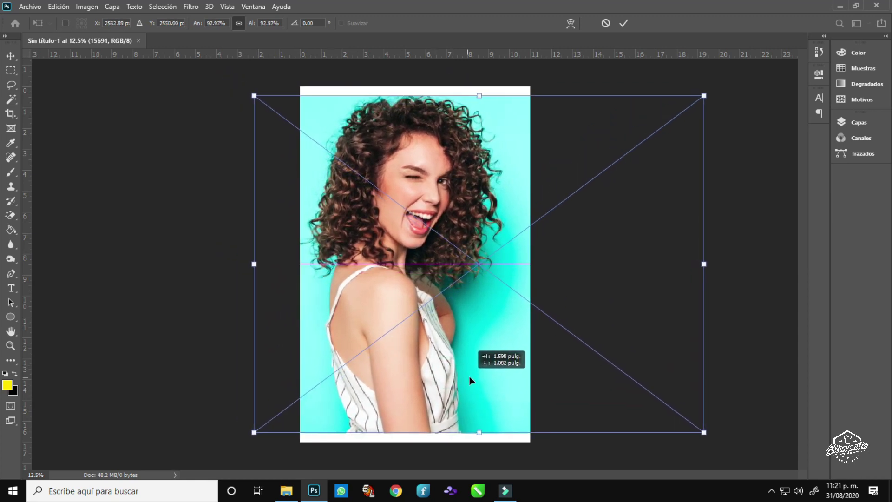
Commit the placed photo, choose the Eraser tool and rasterize the 15691 layer
click(623, 23)
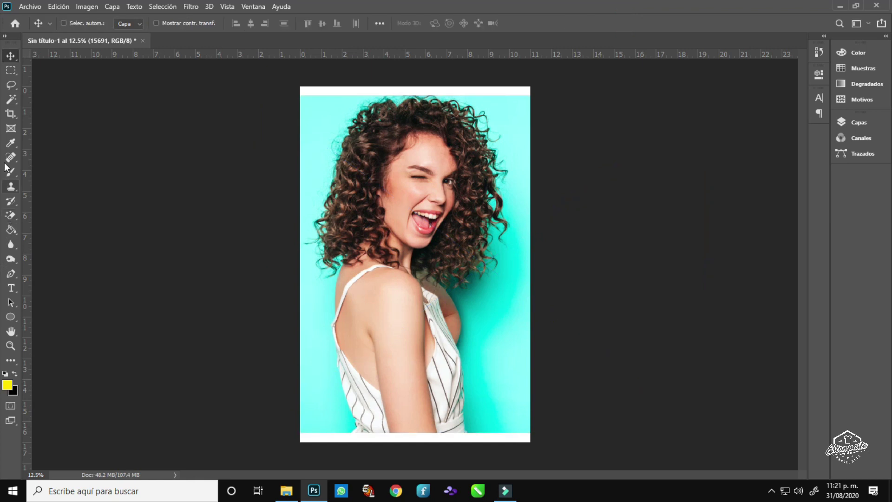
click(10, 215)
click(53, 219)
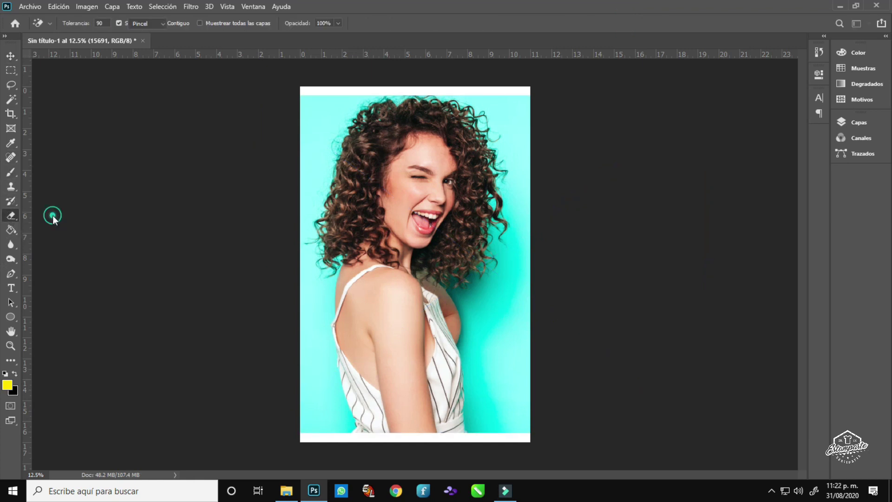
click(859, 122)
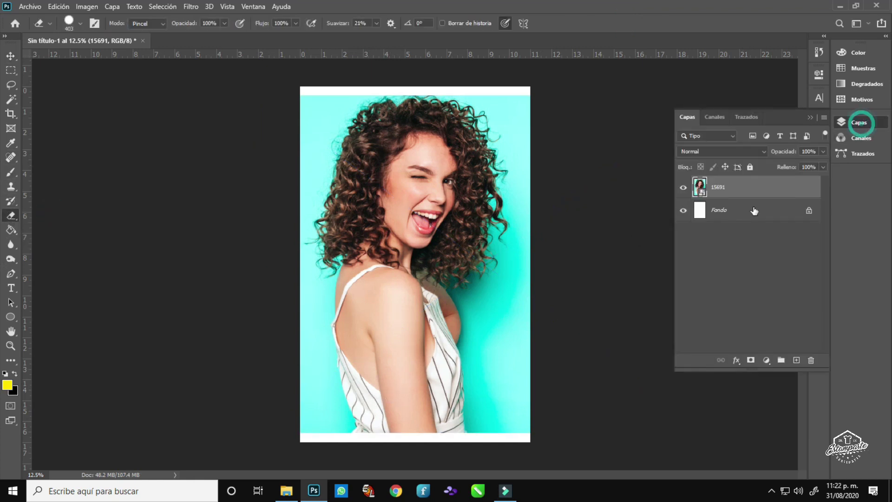
right_click(762, 193)
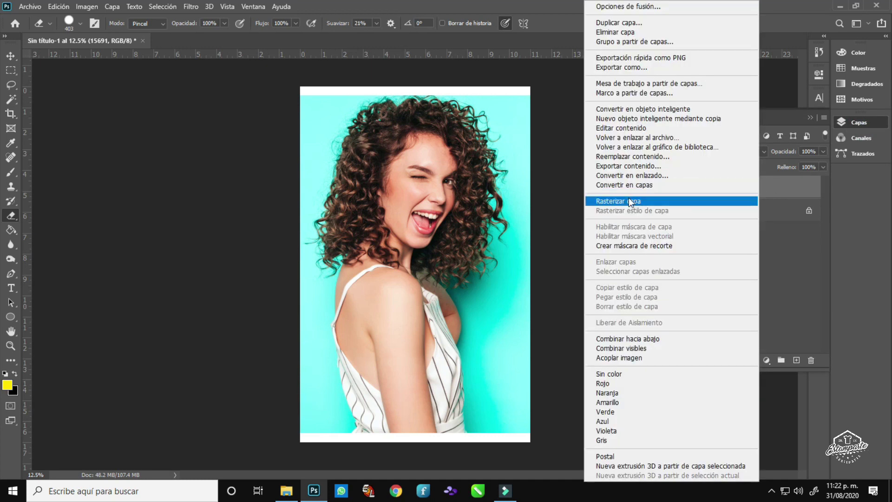
click(630, 201)
Set the eraser to a soft round brush of 1836 px
right_click(334, 275)
click(389, 342)
drag(455, 255, 461, 256)
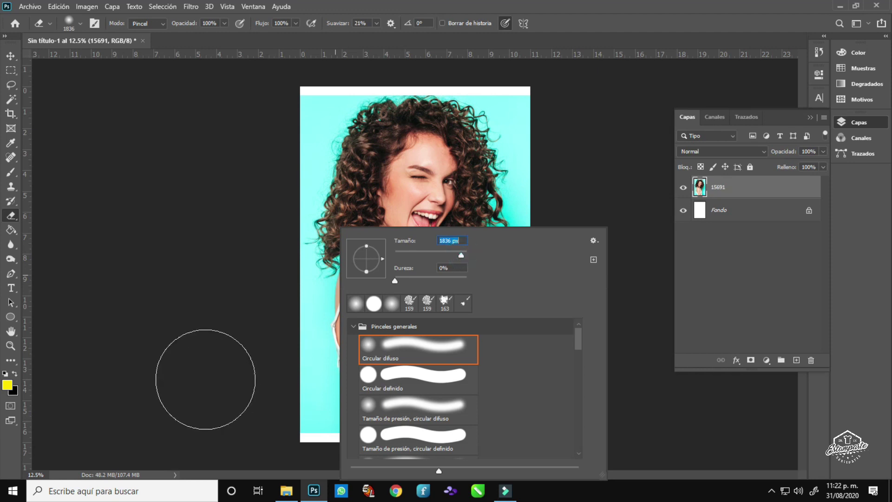
click(205, 379)
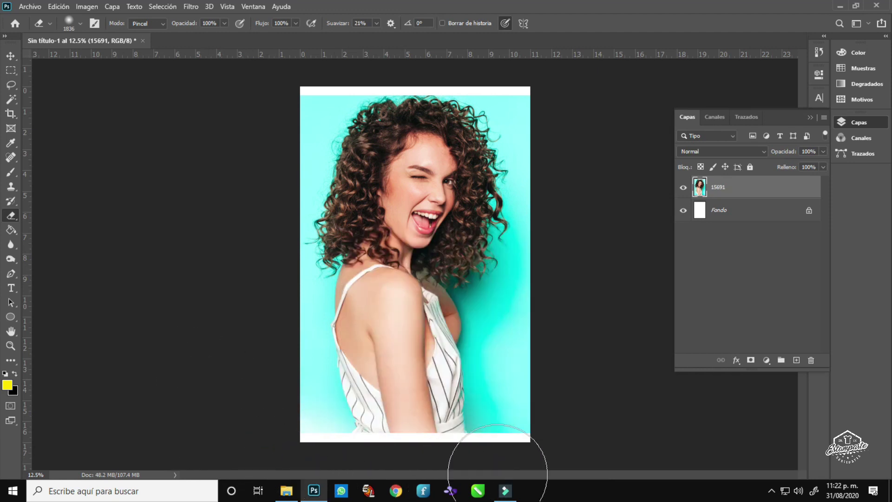
Erase the photo's bottom edge and top corners so they fade into white
drag(498, 474, 285, 466)
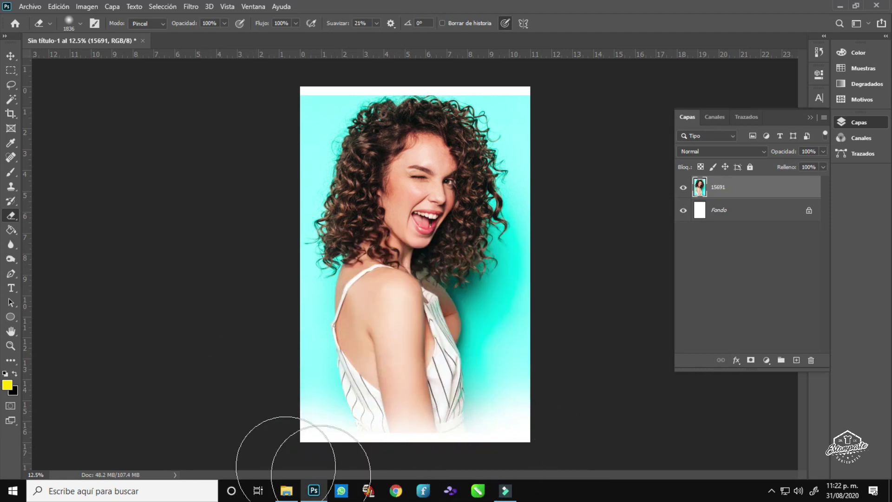
drag(586, 130, 550, 83)
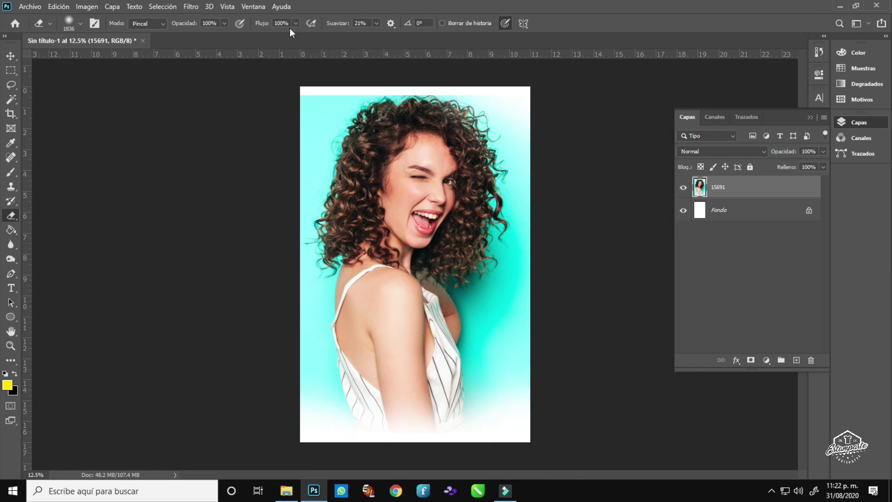
drag(233, 129, 355, 50)
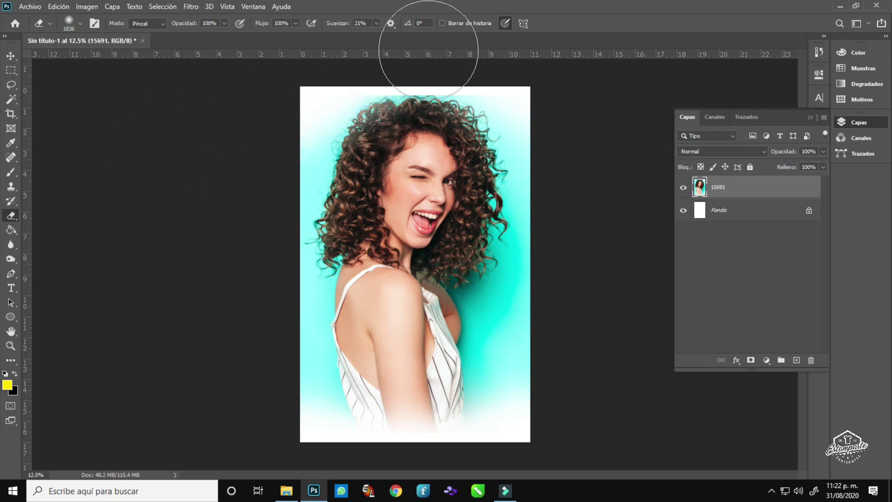
click(324, 131)
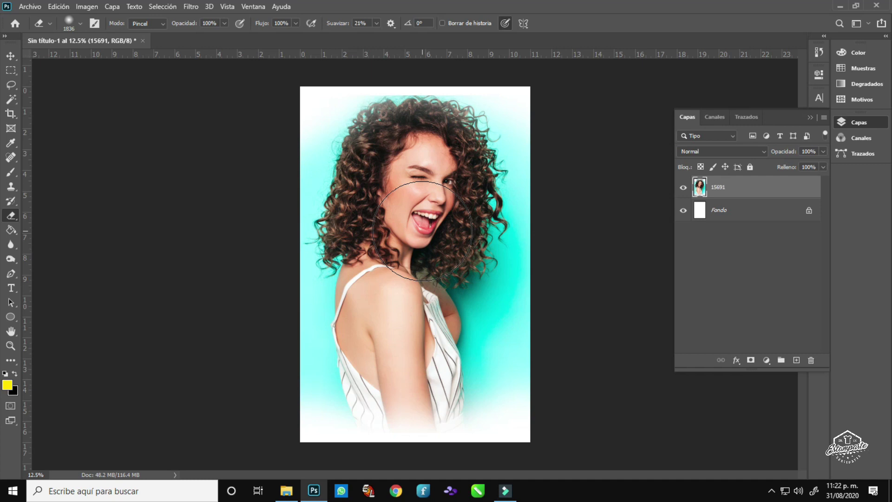
click(87, 6)
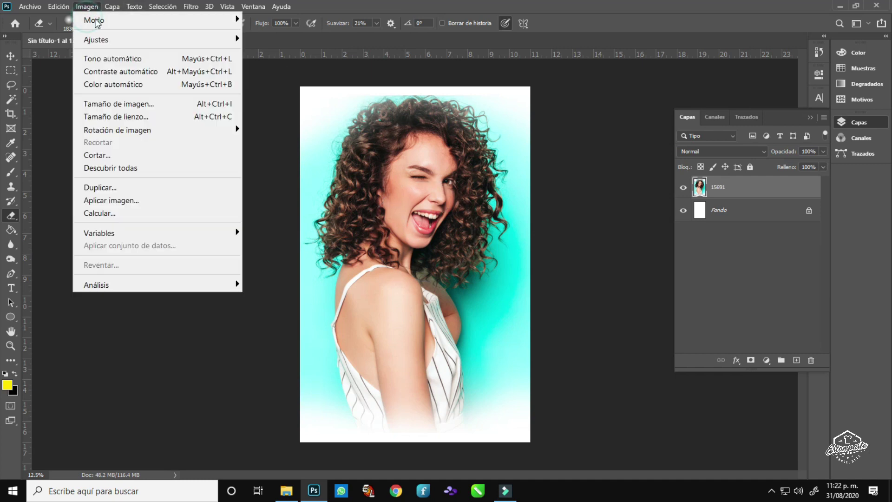
mouse_move(162, 6)
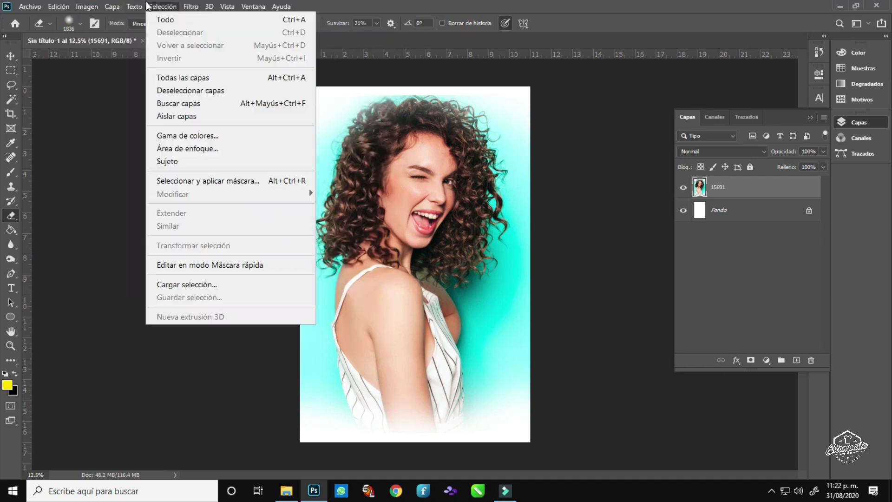
Desaturate the portrait layer with Imagen > Ajustes > Desaturar
click(87, 6)
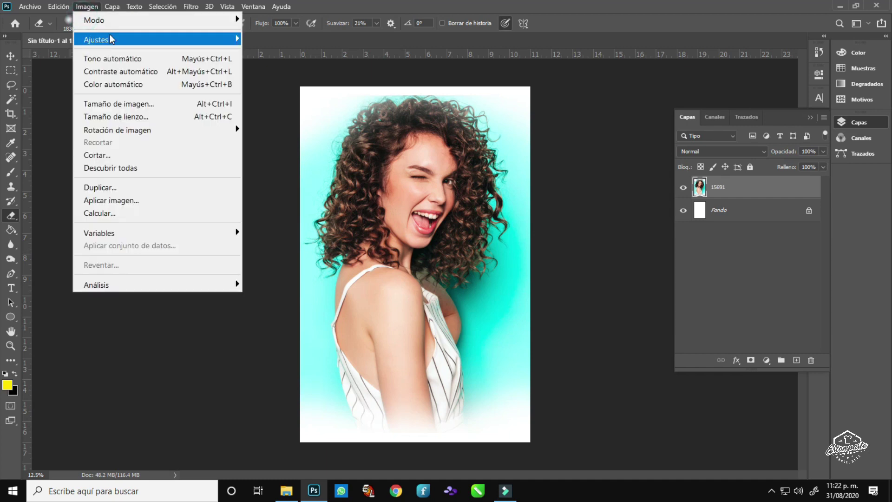
mouse_move(96, 40)
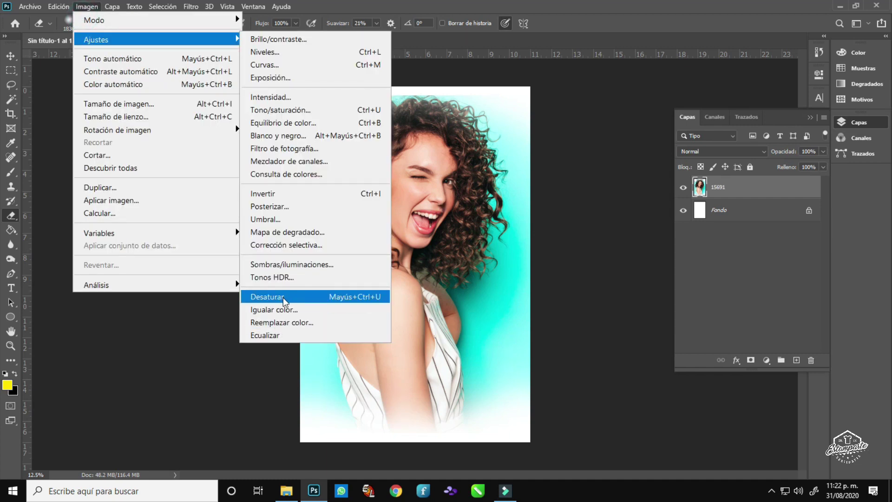
click(285, 297)
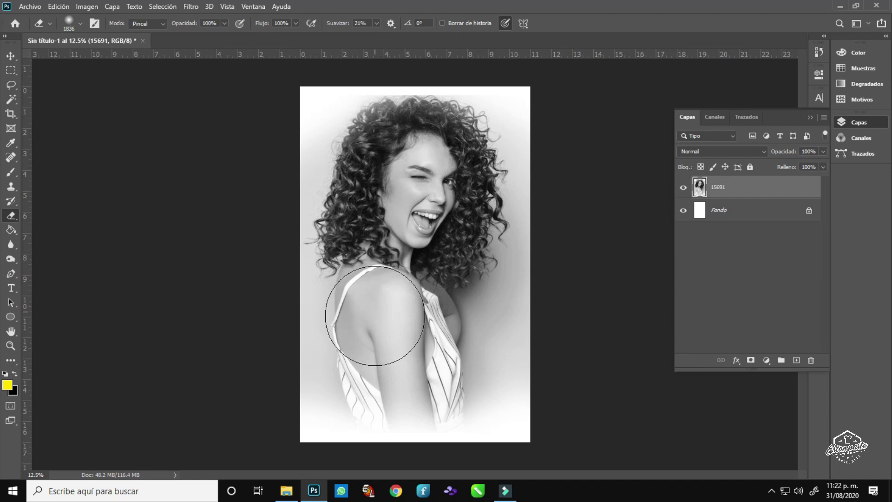
click(86, 7)
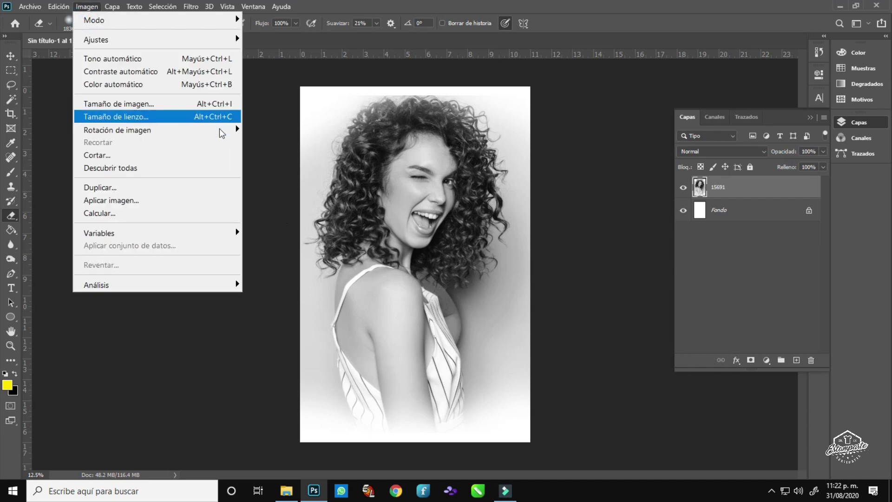
mouse_move(96, 40)
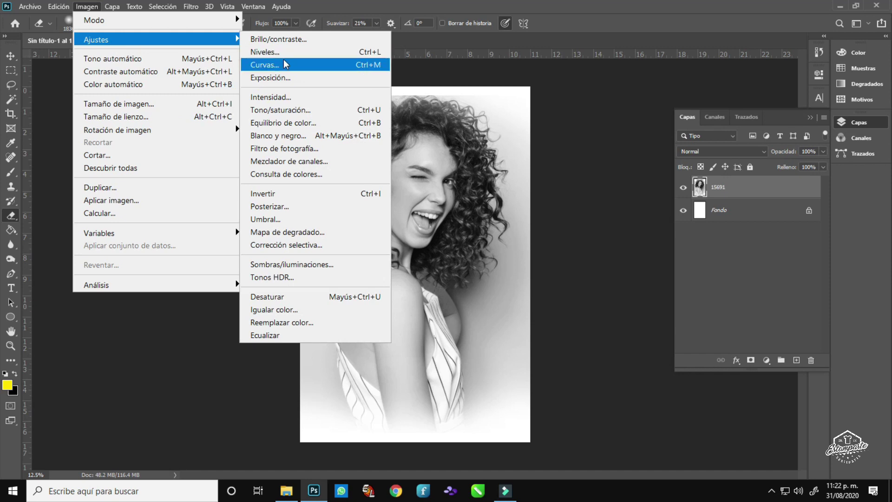
Apply Niveles with input levels 11, 0.85 and 217
click(285, 52)
click(609, 159)
mouse_move(614, 159)
mouse_down()
mouse_move(624, 158)
mouse_move(615, 160)
mouse_up()
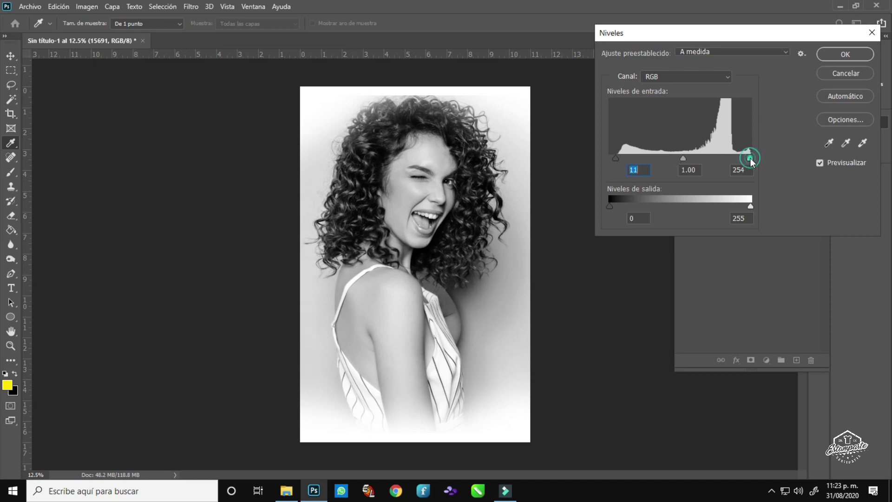
mouse_move(746, 160)
mouse_down()
mouse_move(717, 161)
mouse_move(742, 159)
mouse_up()
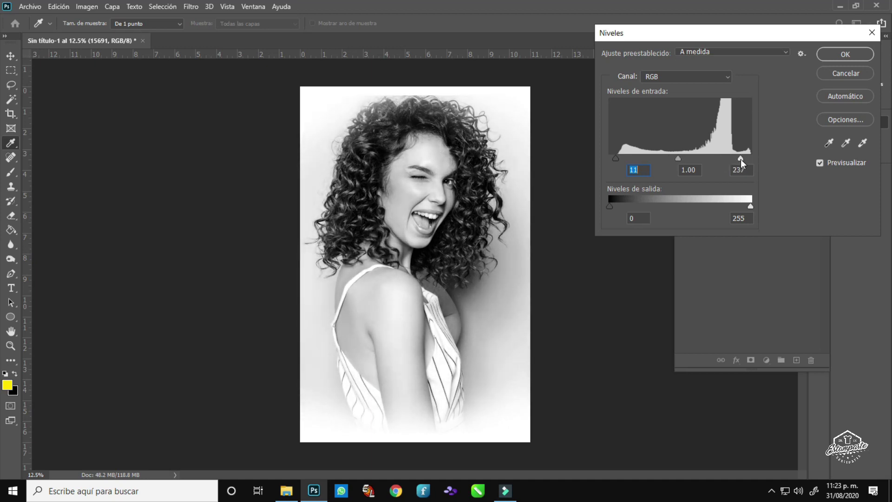
drag(732, 159, 732, 159)
drag(674, 158, 729, 158)
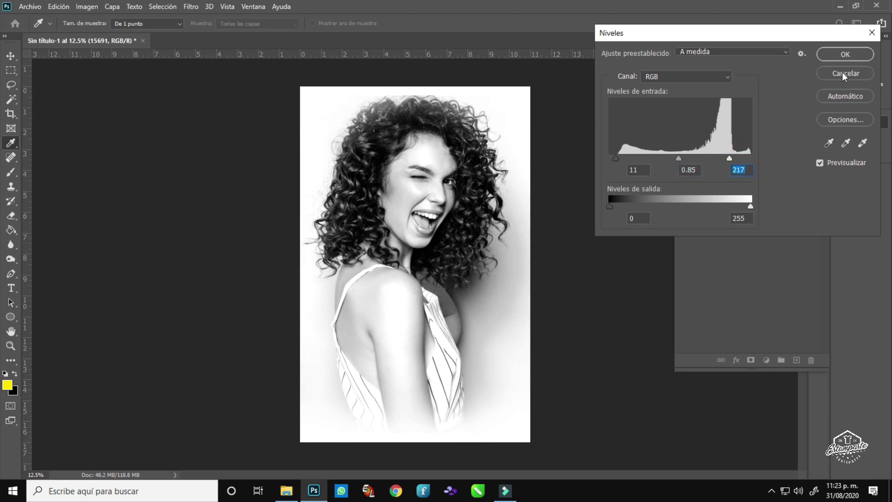
click(844, 55)
Switch the image to Escala de grises mode, flattening it into one Fondo layer
key(e)
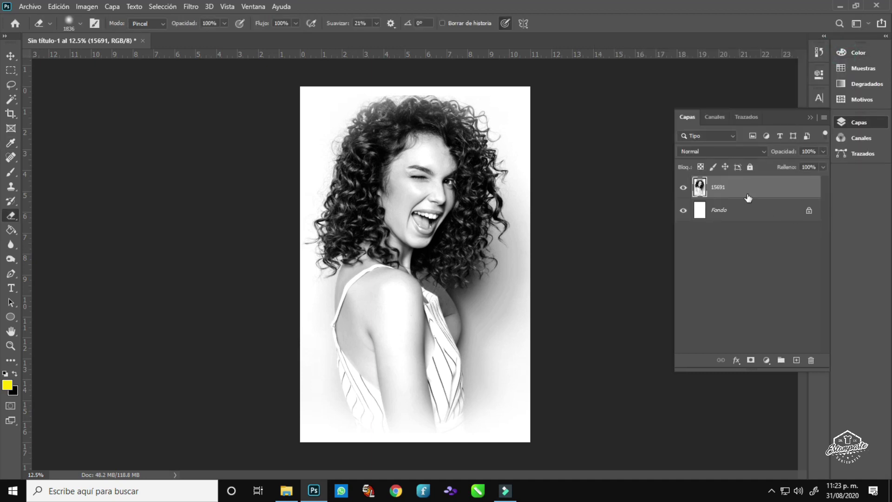
right_click(747, 191)
click(794, 259)
click(87, 6)
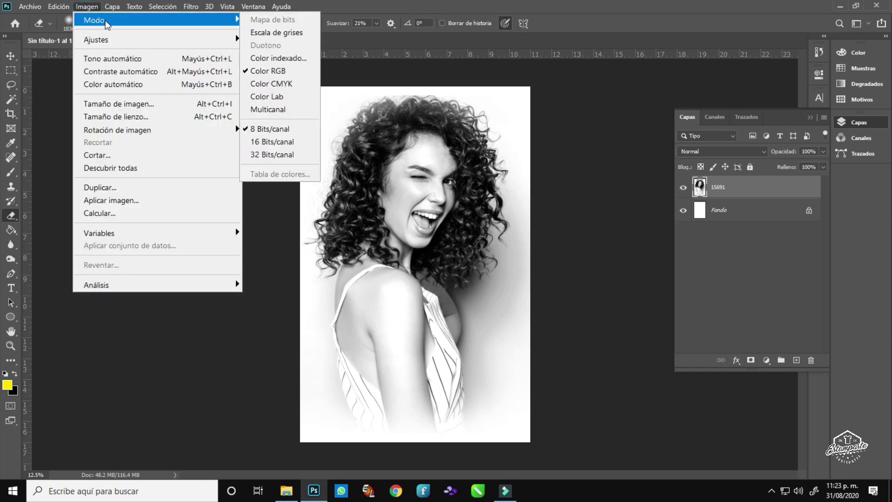
mouse_move(157, 19)
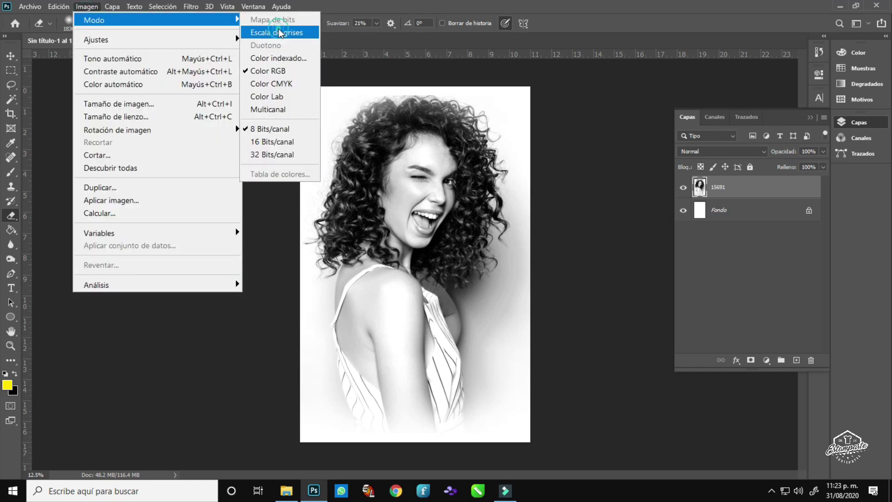
click(279, 32)
click(392, 186)
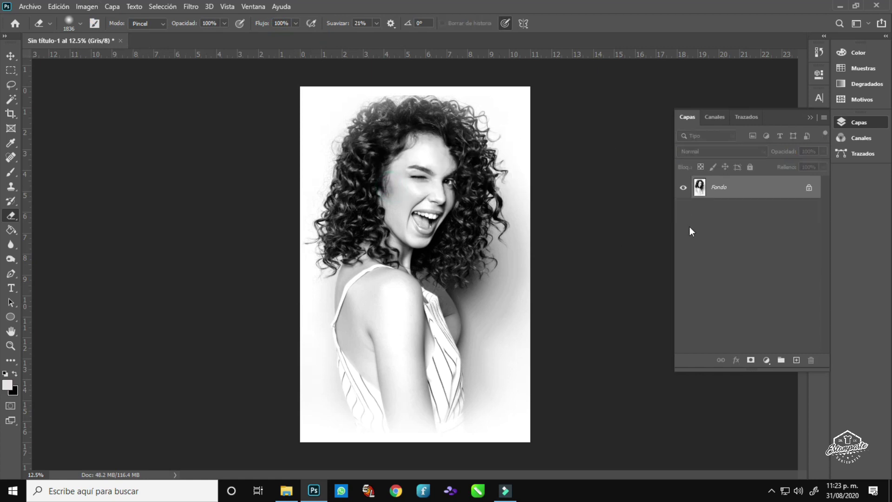
click(86, 6)
mouse_move(93, 20)
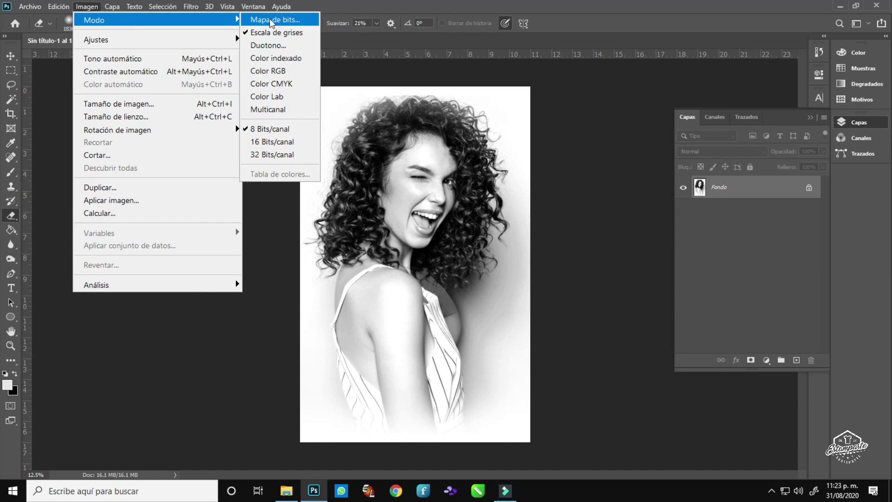
Convert to Mapa de bits at 300 px/pulgada using Trama de semitonos
click(271, 20)
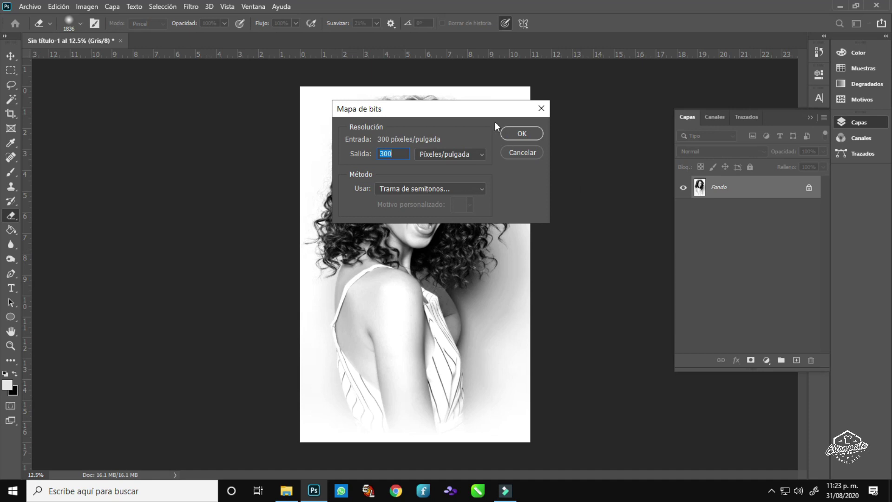
drag(494, 111, 246, 109)
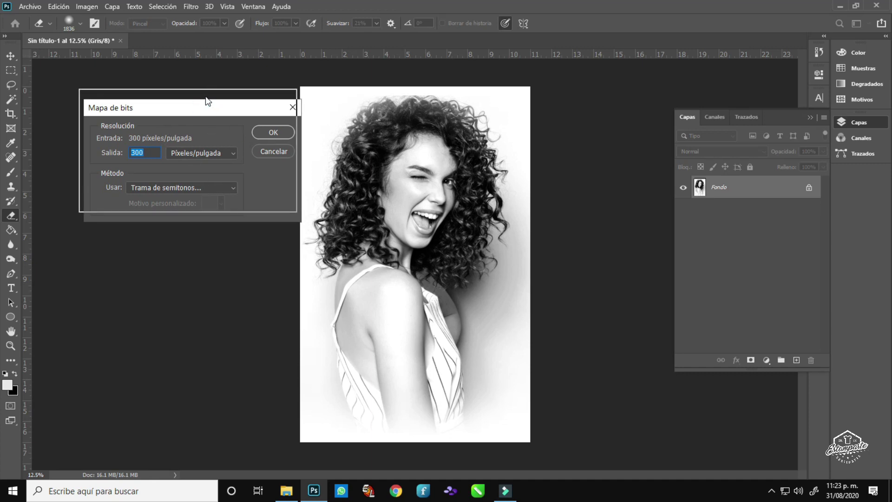
drag(210, 103, 206, 93)
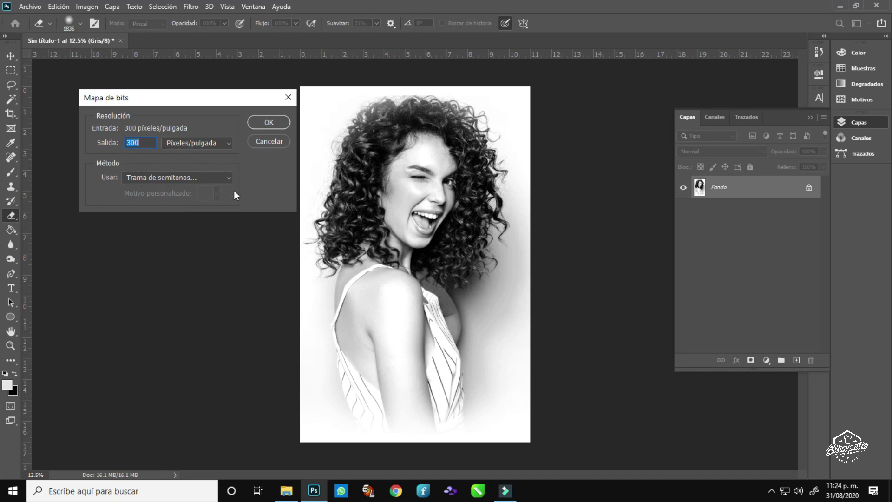
click(198, 176)
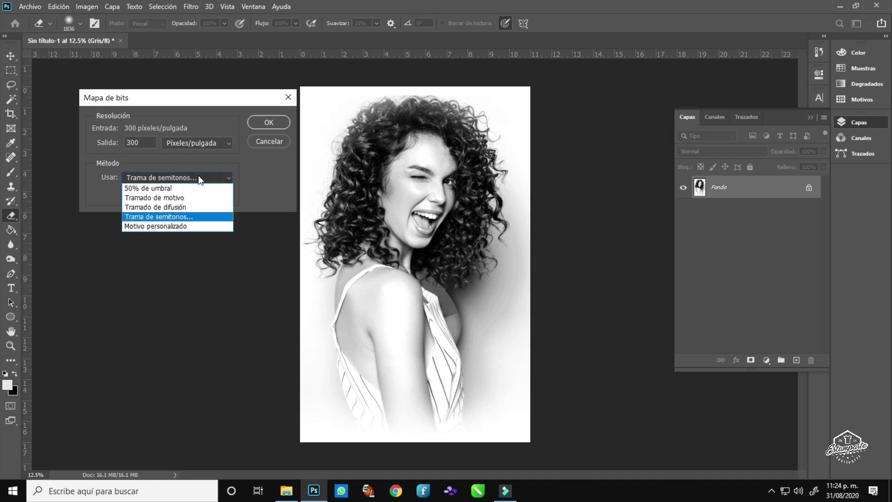
click(177, 217)
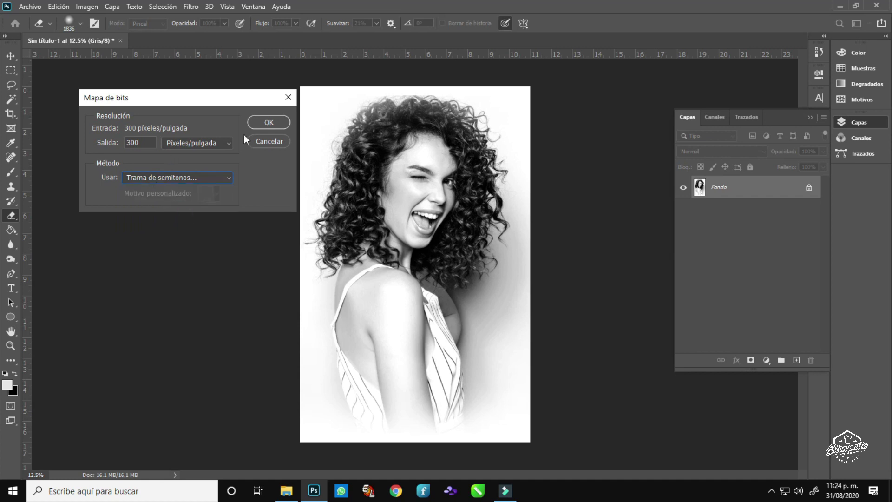
click(255, 119)
drag(517, 105, 149, 99)
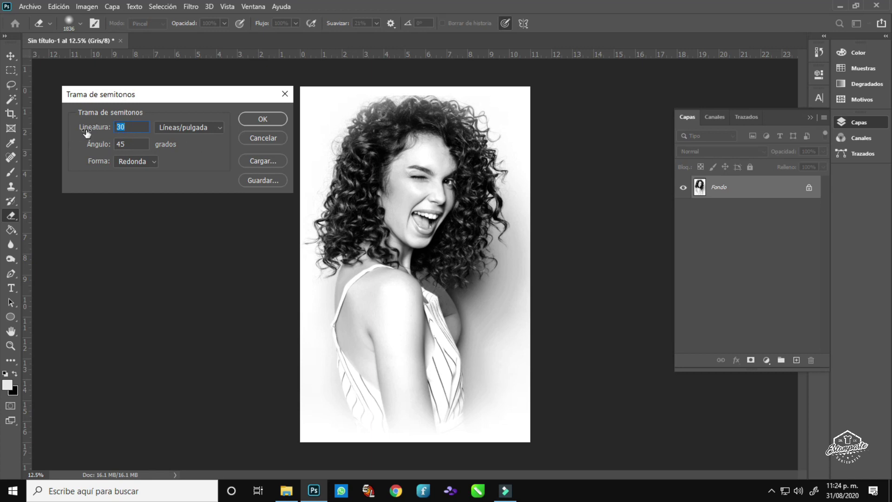
Apply a Línea halftone screen at 10 lines per inch and 65° angle
text(10)
click(131, 145)
double_click(129, 149)
text(65)
click(152, 160)
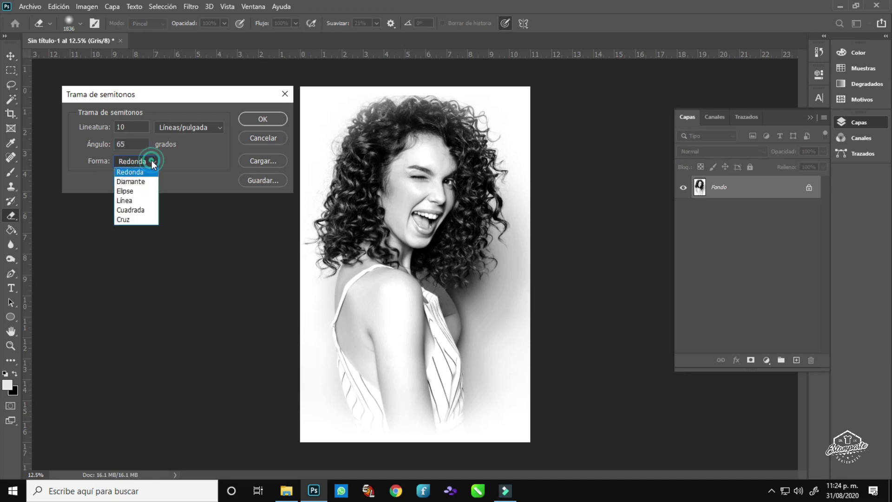
click(127, 200)
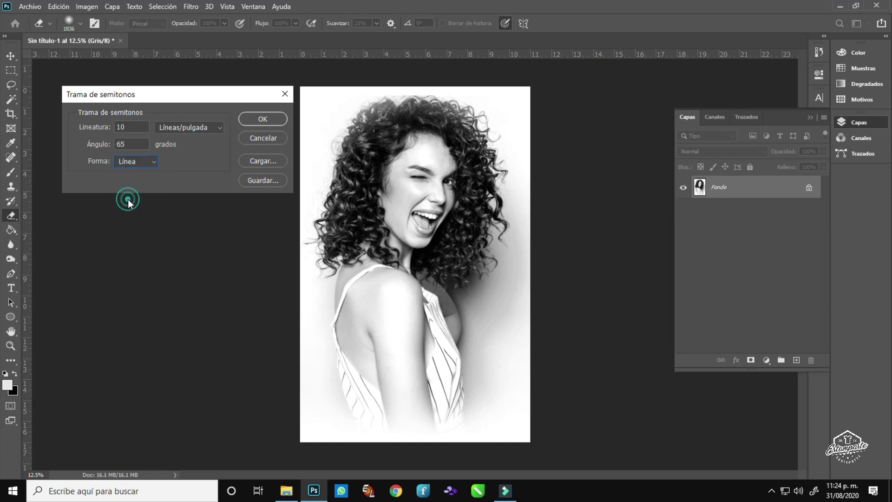
click(263, 118)
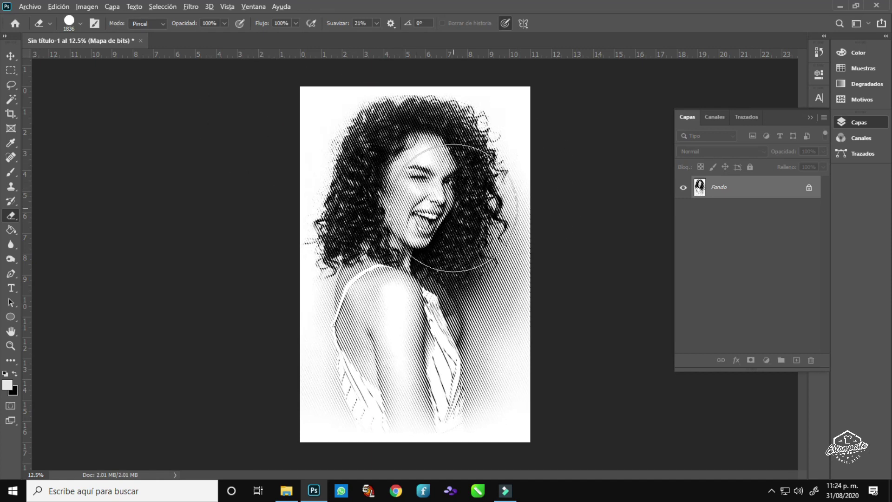
Zoom in on the engraving lines, then undo the Bitmap conversion to restore Grayscale
scroll(428, 205, up, 2)
scroll(428, 205, up, 2)
scroll(429, 204, up, 2)
scroll(428, 205, down, 2)
scroll(428, 205, down, 1)
scroll(396, 190, up, 2)
scroll(396, 190, up, 2)
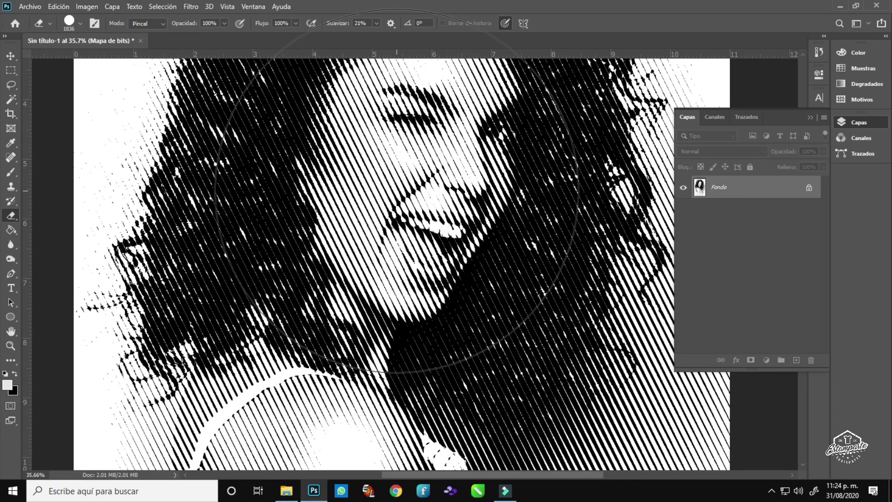
key(ctrl+z)
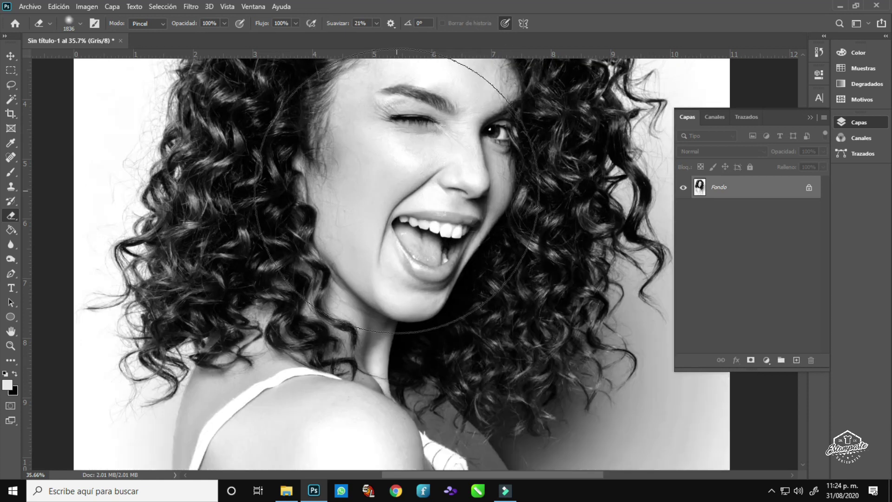
Convert to Bitmap at 300 ppi with a Line halftone screen, 10 lpi, at 45°
click(76, 9)
mouse_move(93, 20)
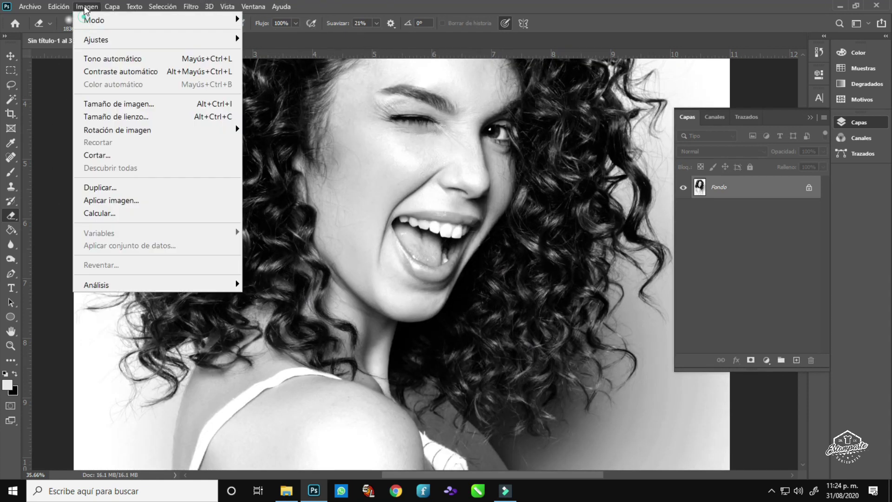
click(276, 23)
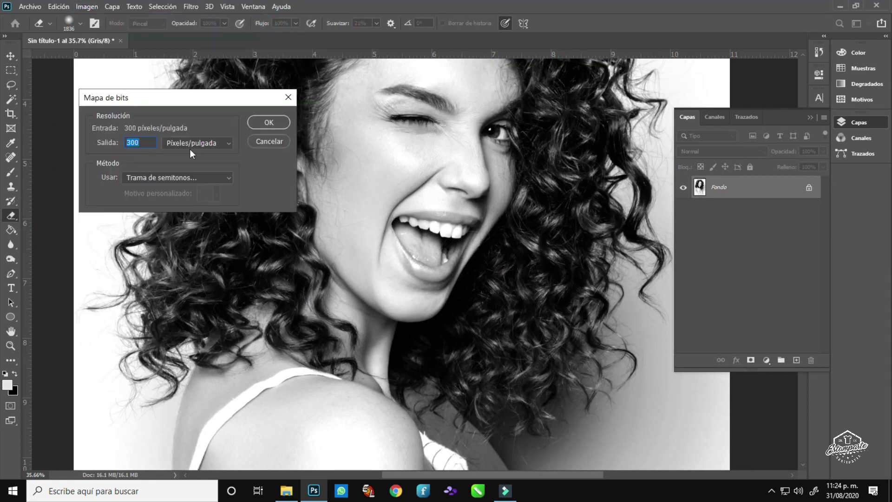
click(269, 122)
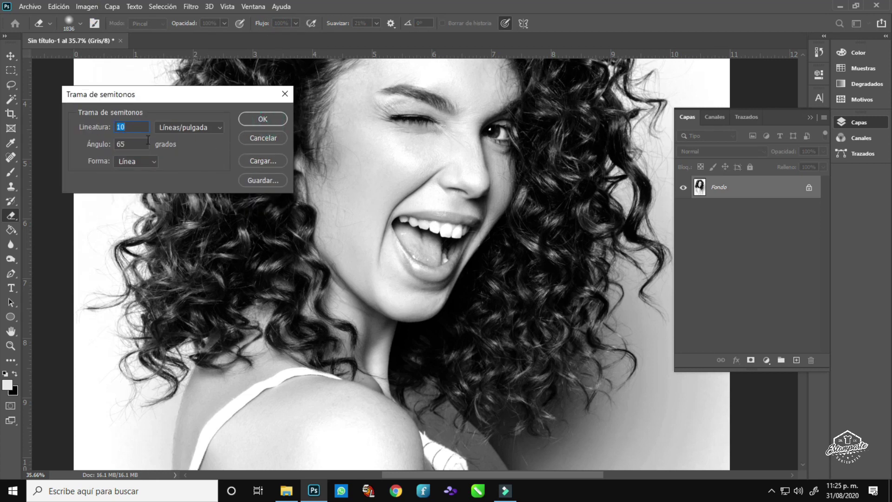
key(Tab)
text(45)
click(277, 119)
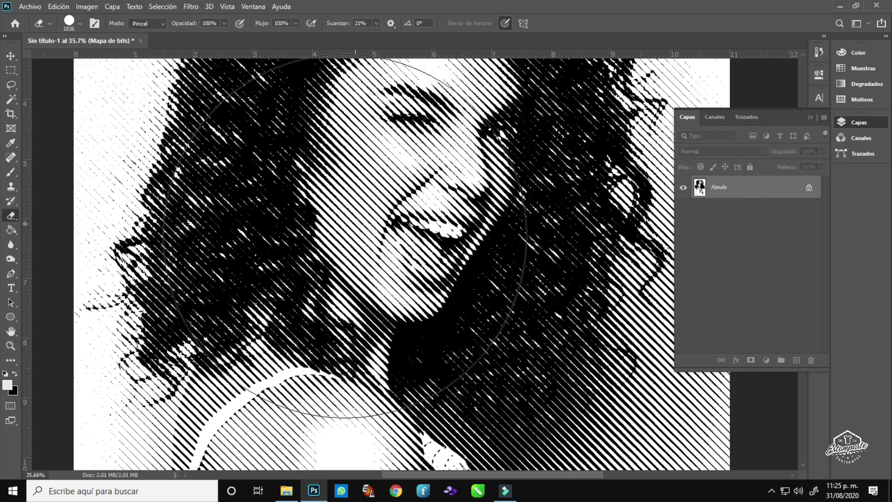
scroll(374, 157, down, 3)
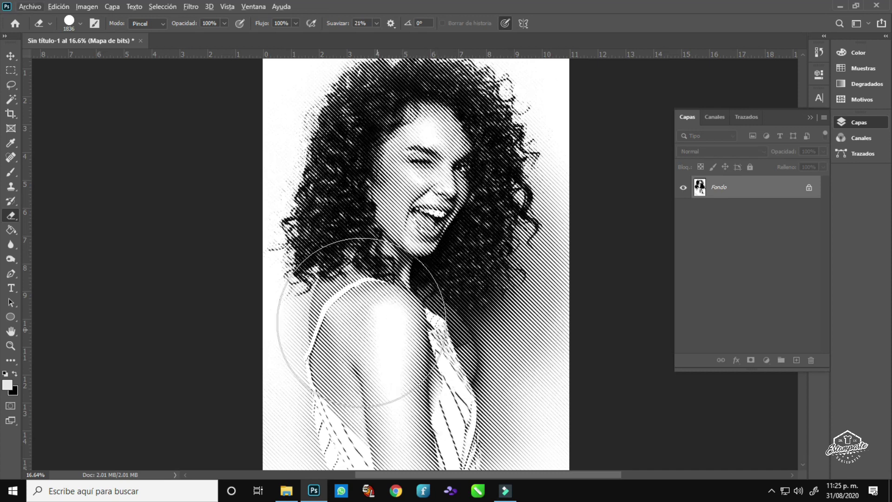
click(11, 56)
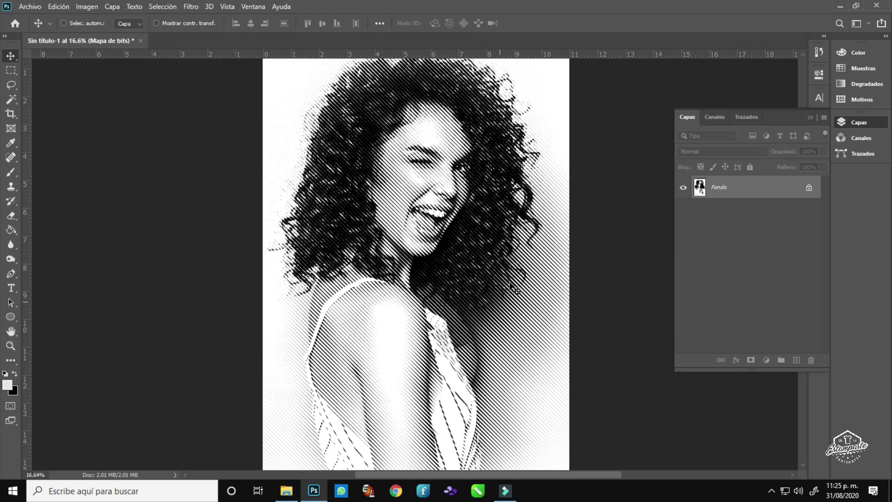
scroll(493, 302, up, 2)
scroll(488, 305, up, 3)
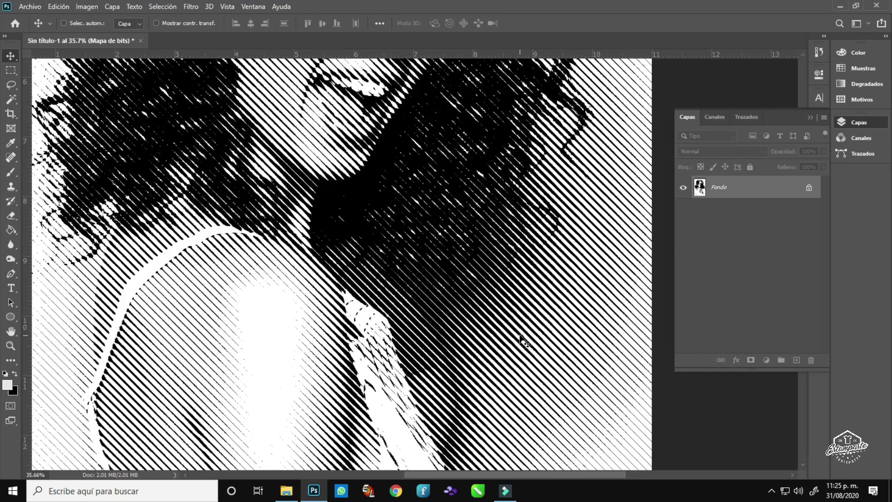
scroll(483, 307, up, 3)
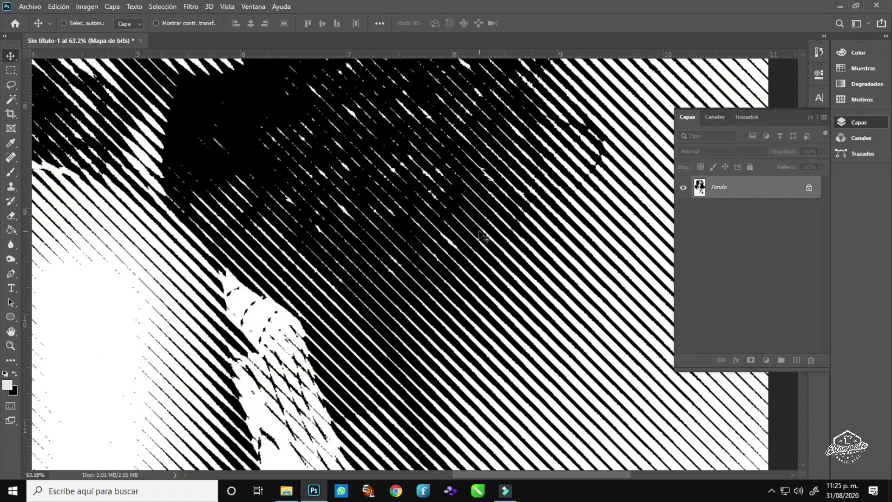
scroll(525, 275, down, 2)
scroll(525, 275, down, 3)
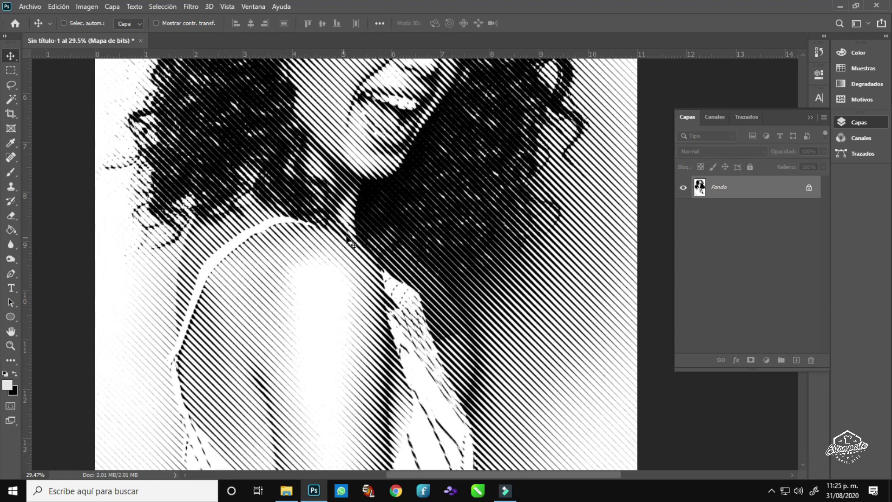
scroll(415, 343, up, 3)
scroll(367, 141, up, 3)
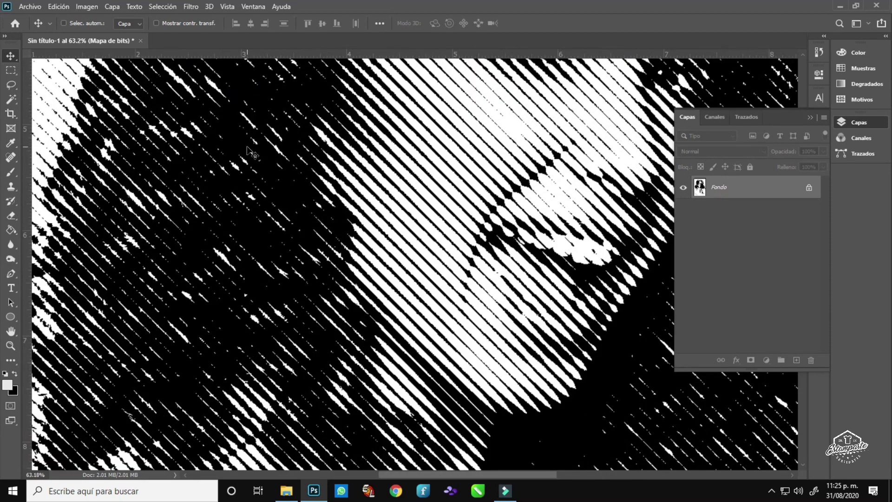
scroll(367, 141, up, 1)
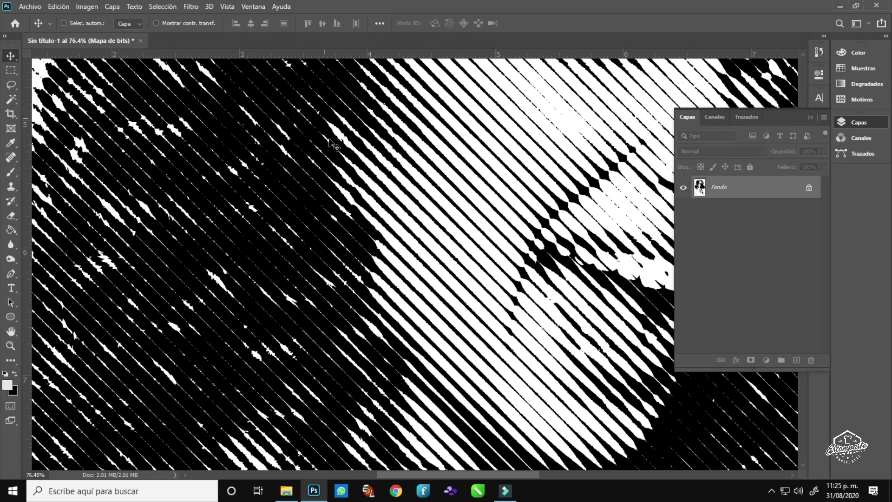
scroll(325, 210, down, 5)
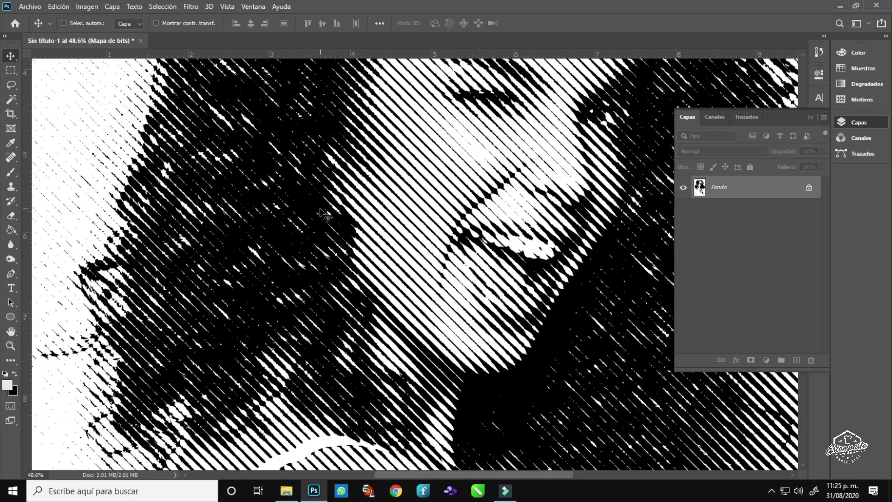
scroll(400, 198, down, 3)
scroll(399, 198, down, 1)
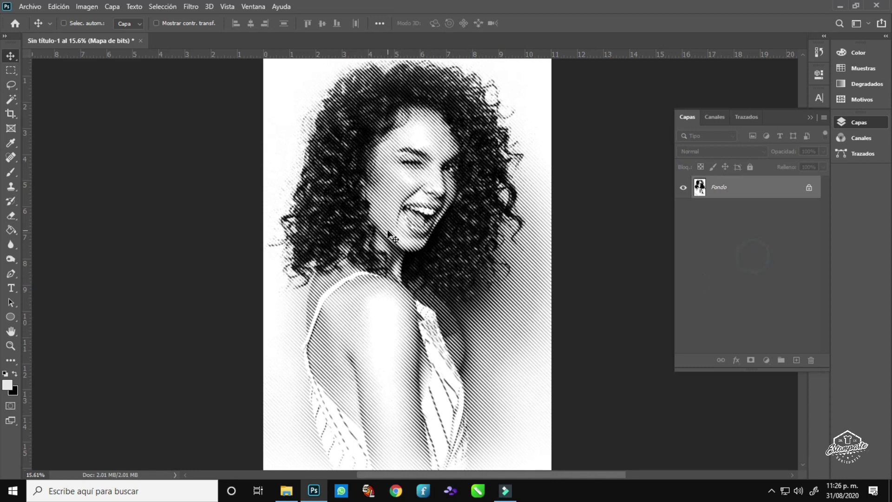
scroll(418, 251, down, 1)
scroll(435, 263, up, 1)
scroll(435, 263, up, 1)
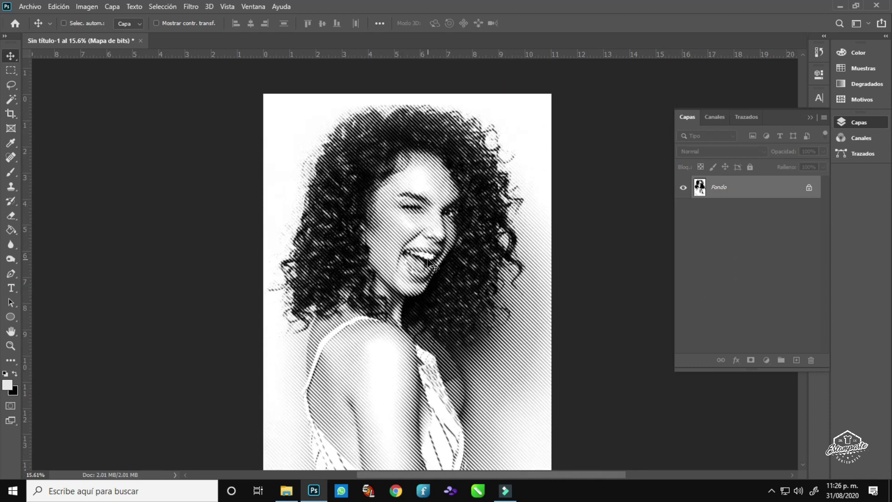
scroll(332, 181, down, 1)
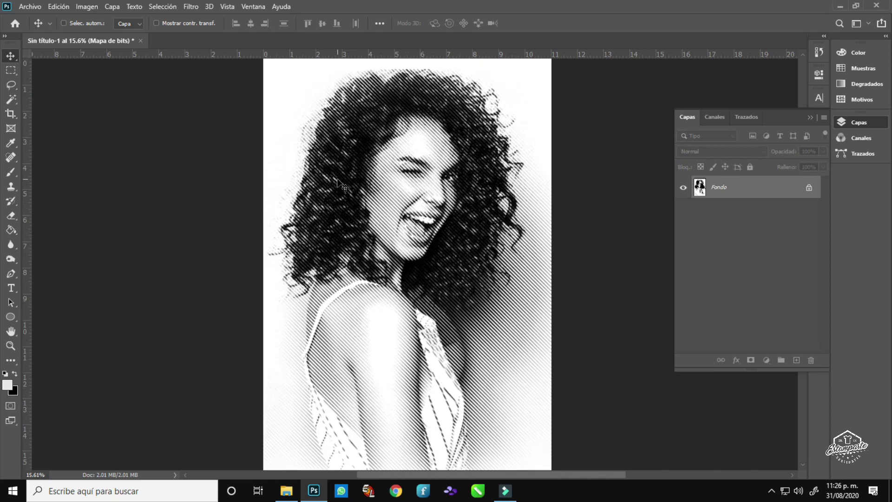
scroll(340, 183, down, 5)
scroll(343, 185, up, 5)
scroll(346, 189, up, 2)
scroll(346, 187, up, 2)
scroll(395, 246, down, 2)
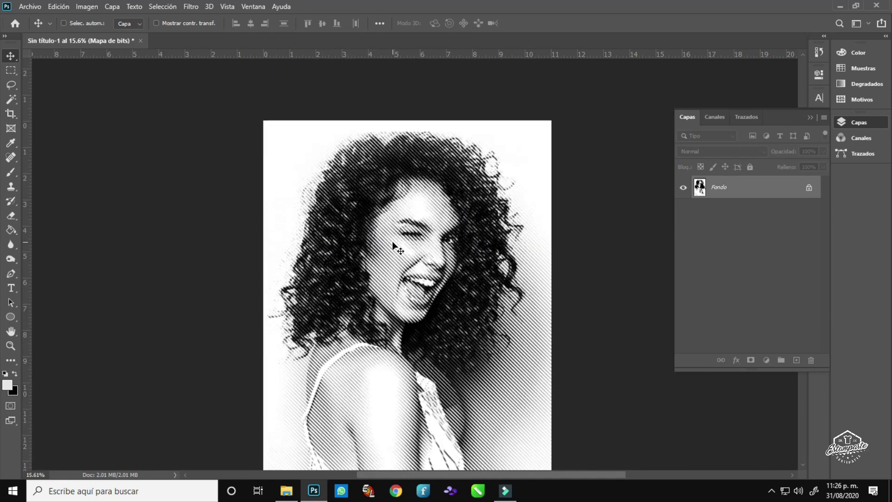
scroll(395, 246, down, 2)
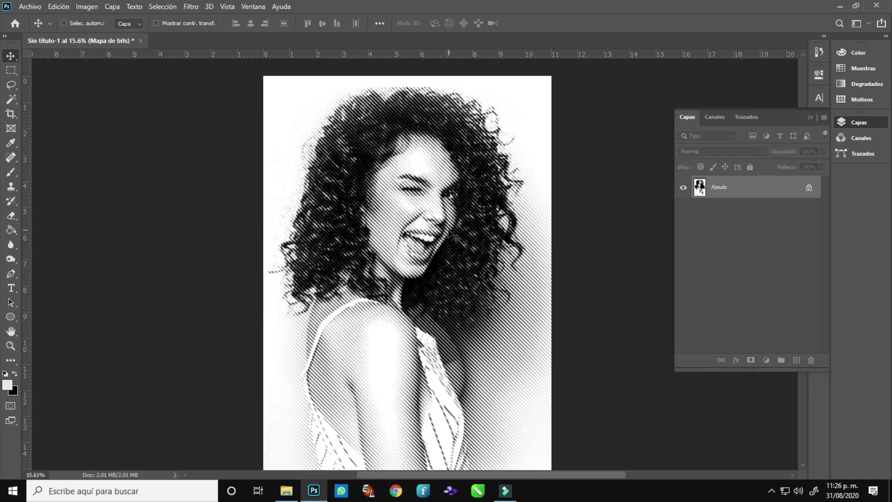